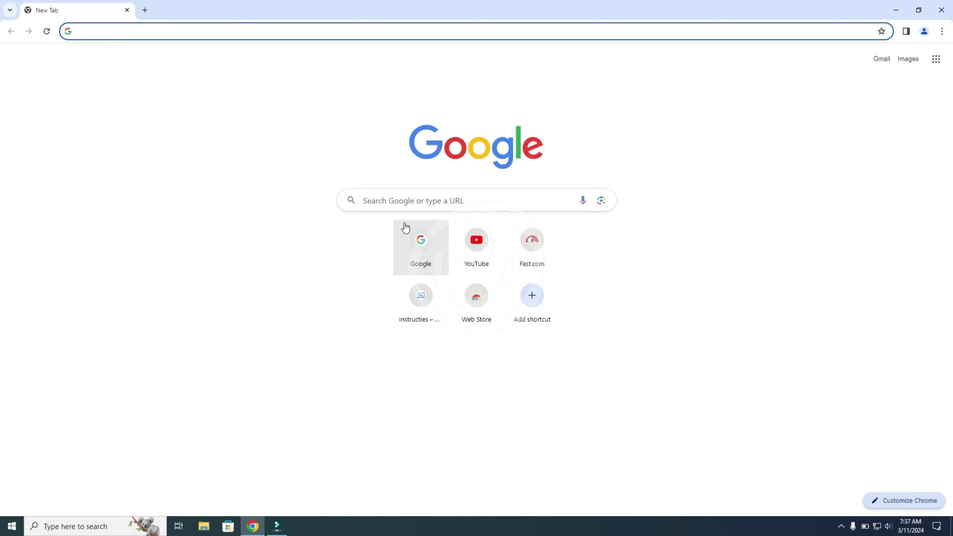
Step: Download the 64-bit Kali Linux 2024.1 installer image from kali.org's Installer Images page
left_click(403, 200)
type("kali linux")
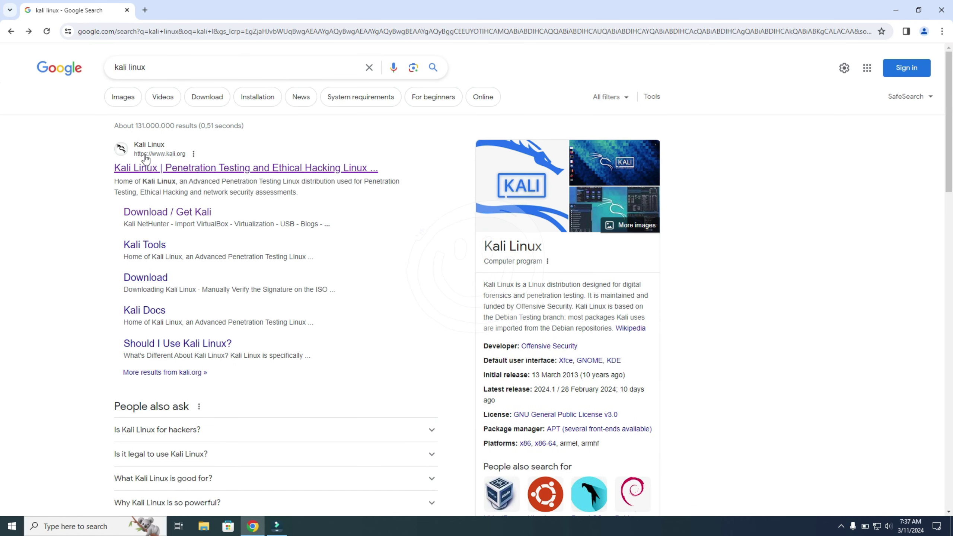
left_click(149, 168)
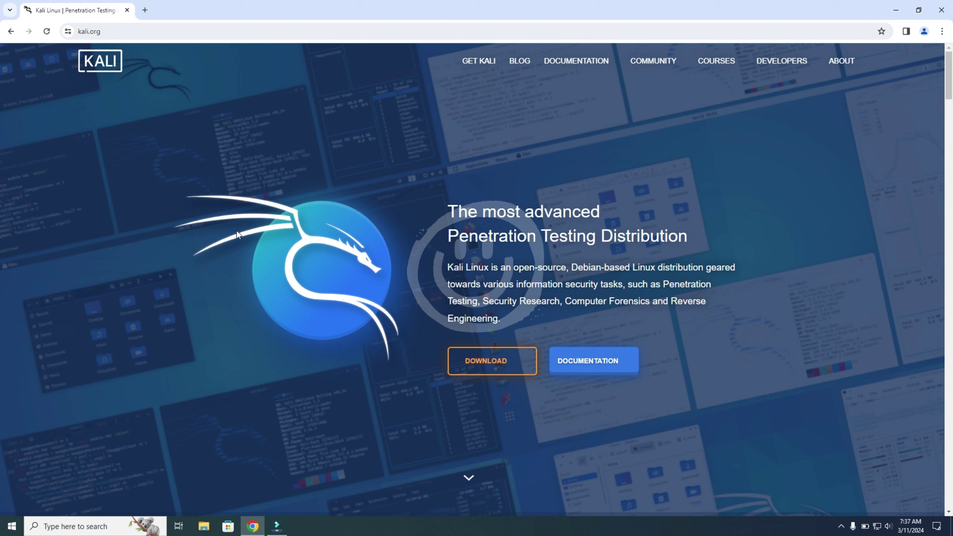
left_click(488, 363)
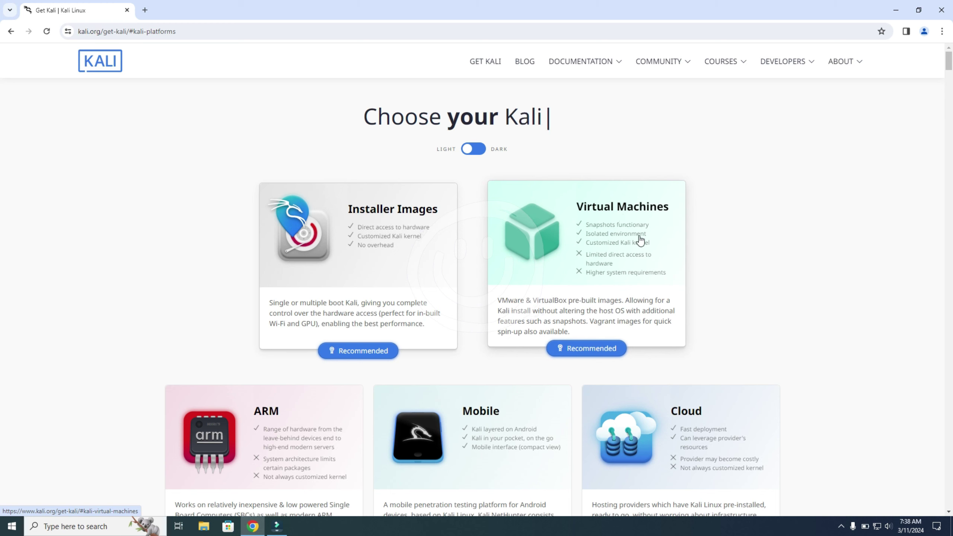
left_click(379, 249)
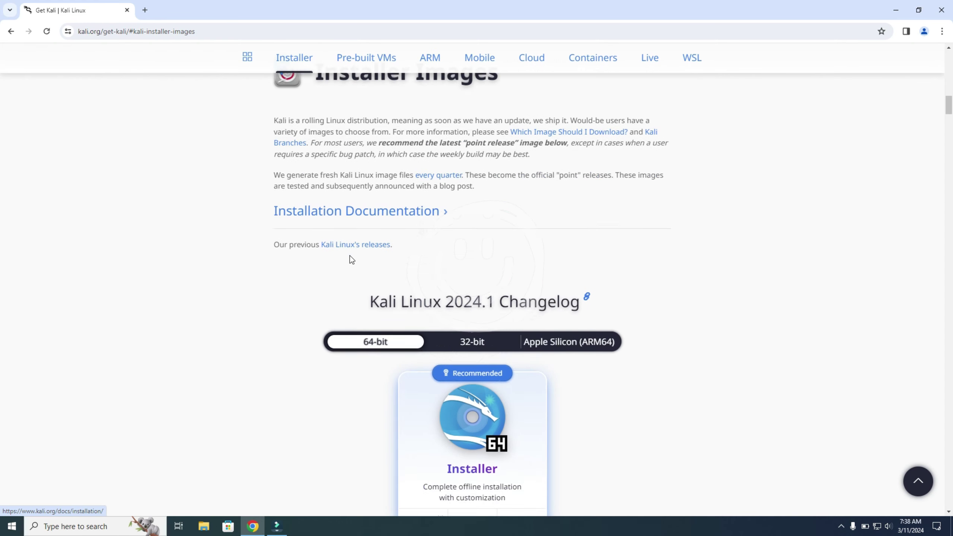
scroll(350, 259, "down", 3)
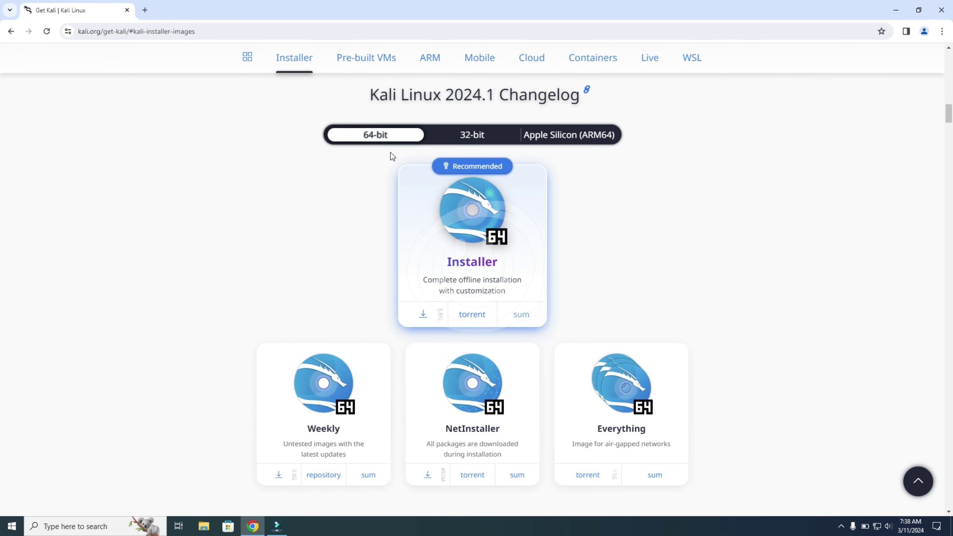
left_click(424, 312)
Step: Close Chrome, launch VirtualBox and start creating a new virtual machine
left_click(943, 10)
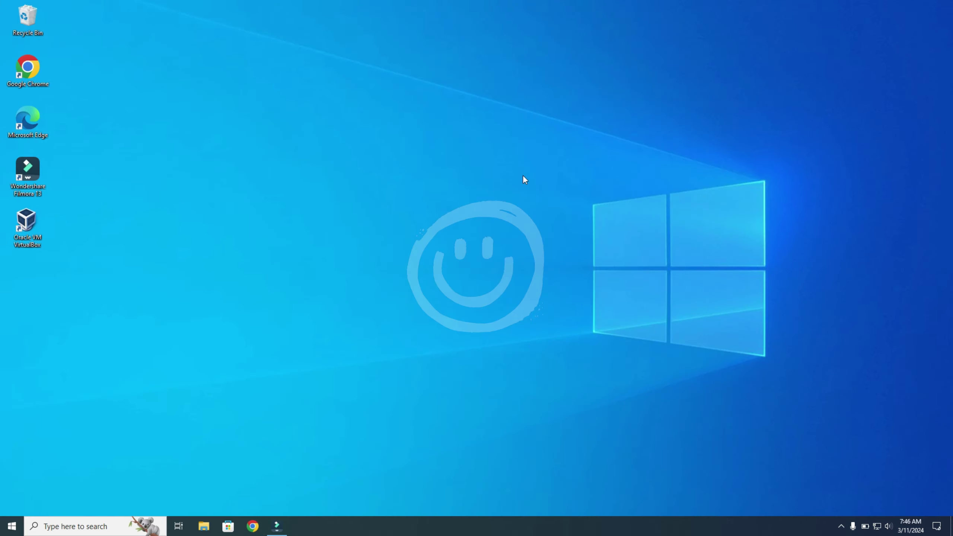
double_click(28, 227)
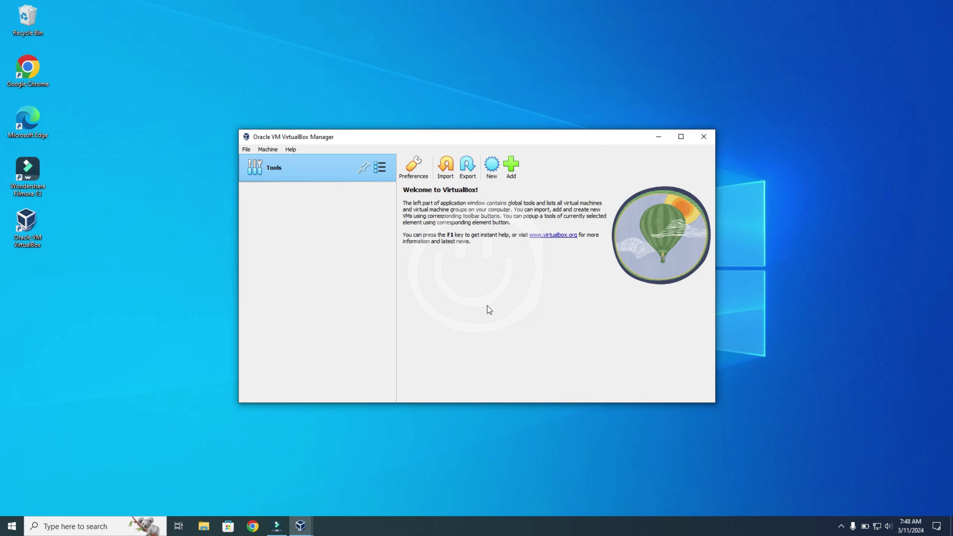
left_click(492, 167)
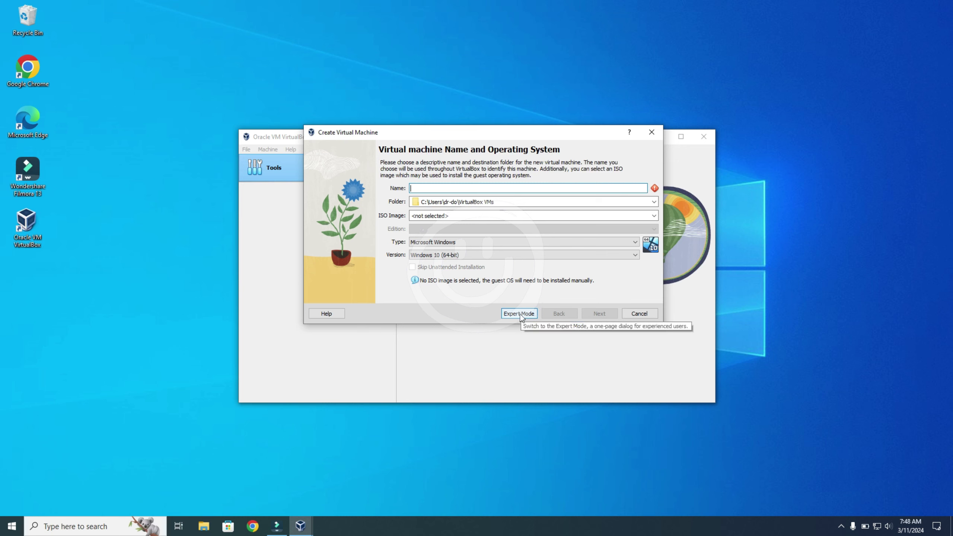
Step: In expert mode, attach the kali-linux-2024.1-installer-amd64.iso image to KaliLinux and choose Debian (64-bit)
left_click(519, 313)
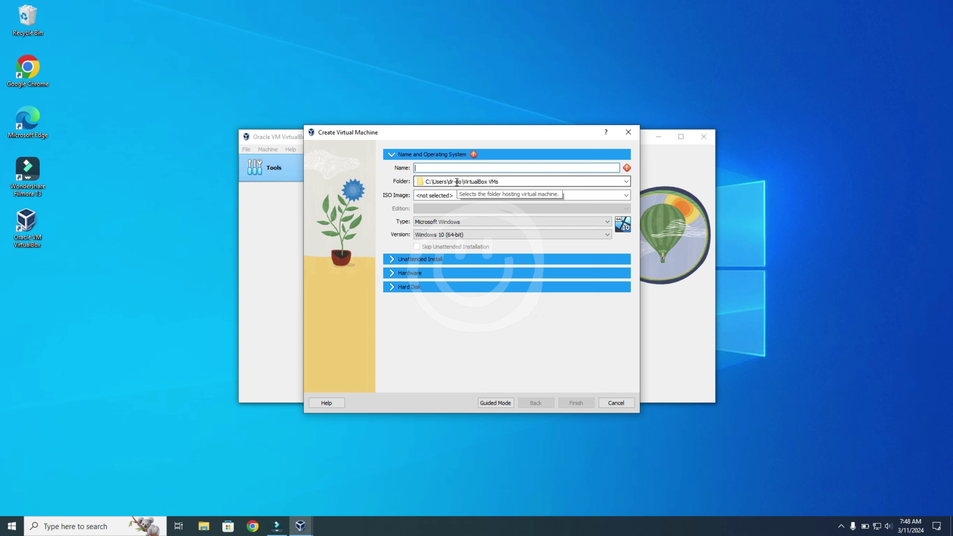
type("Kal")
type("iLinux")
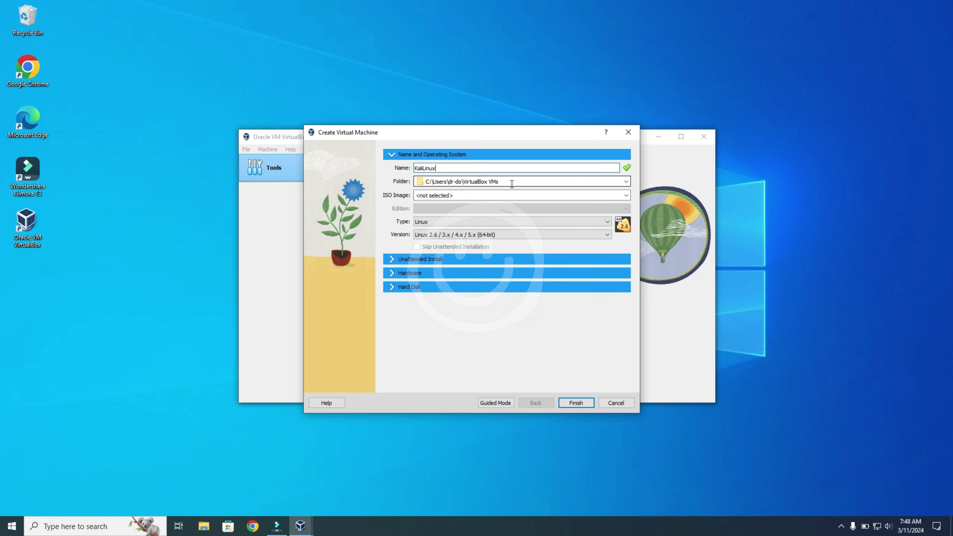
left_click(576, 196)
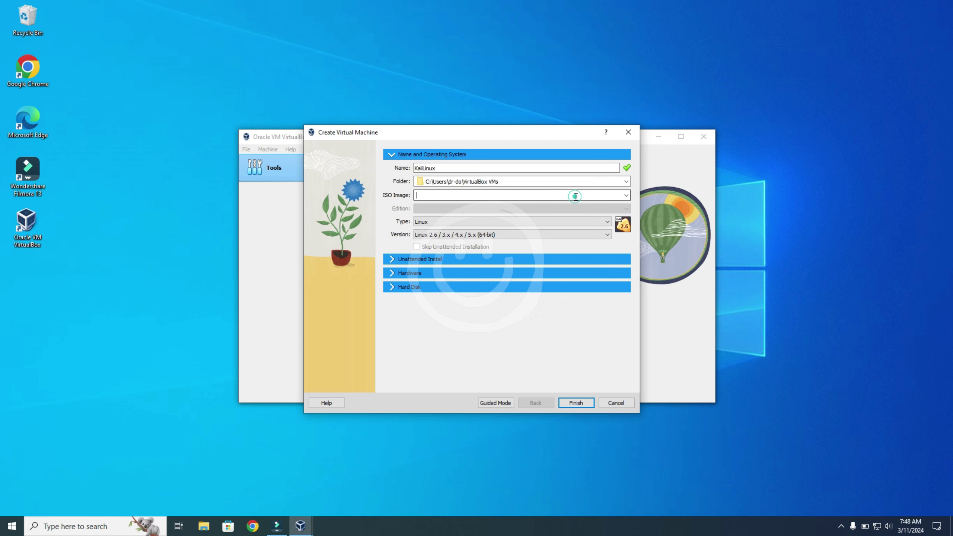
left_click(627, 196)
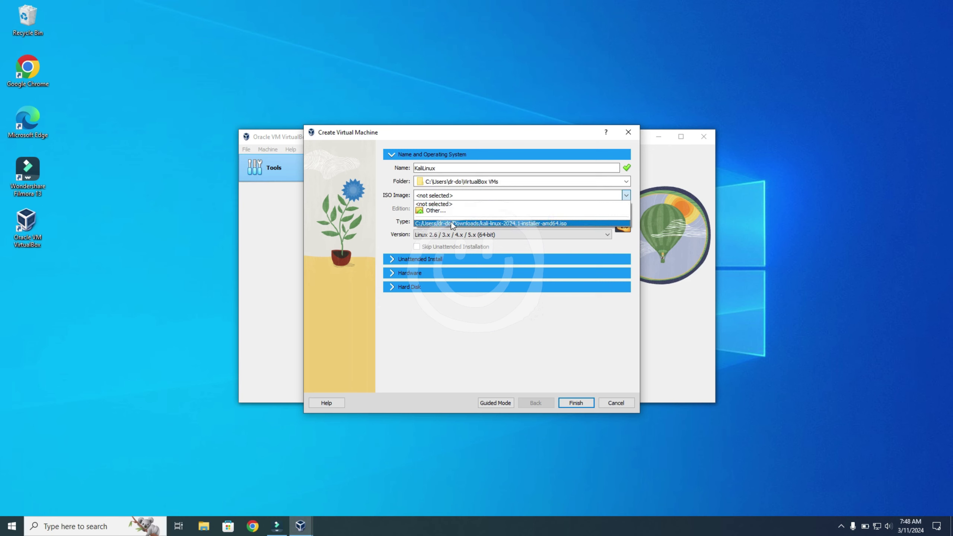
left_click(438, 222)
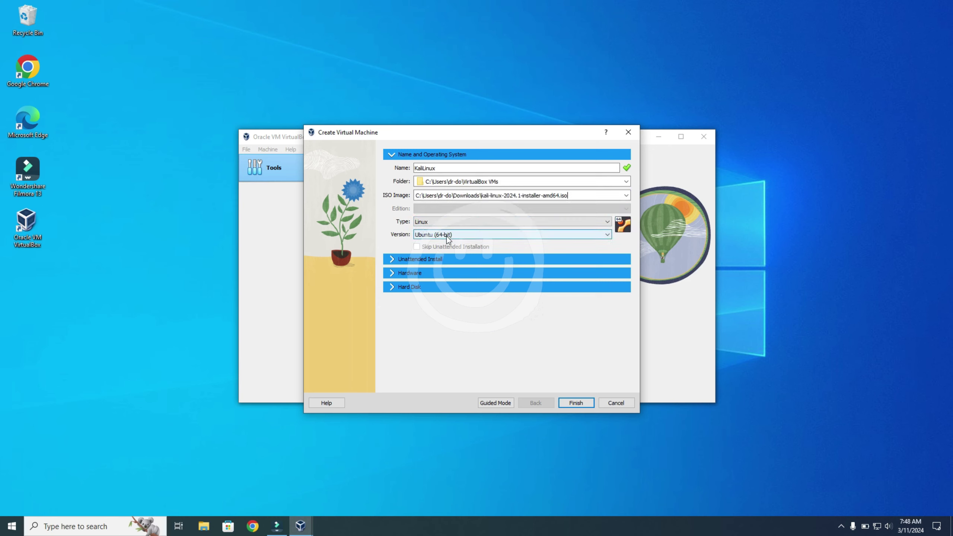
left_click(605, 235)
scroll(536, 262, "up", 3)
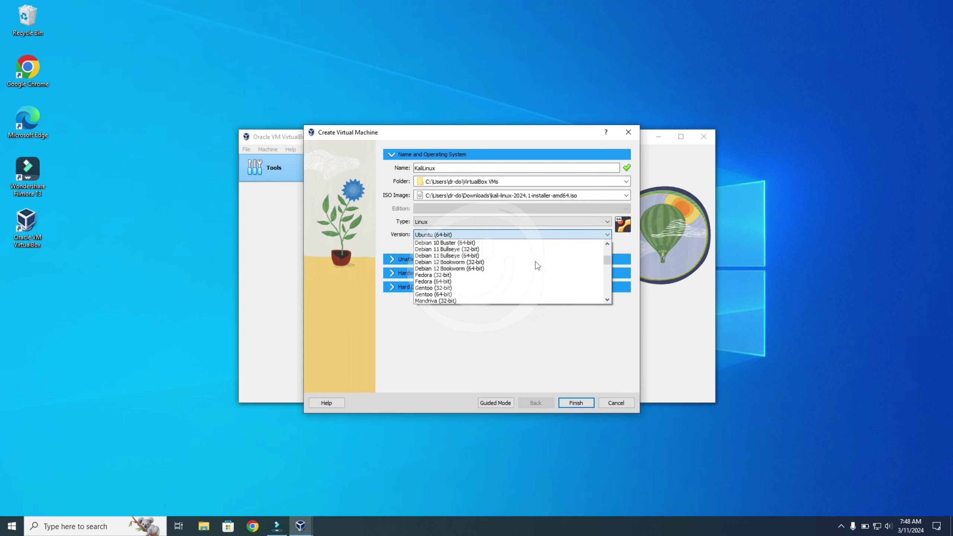
scroll(531, 263, "up", 3)
scroll(530, 263, "up", 3)
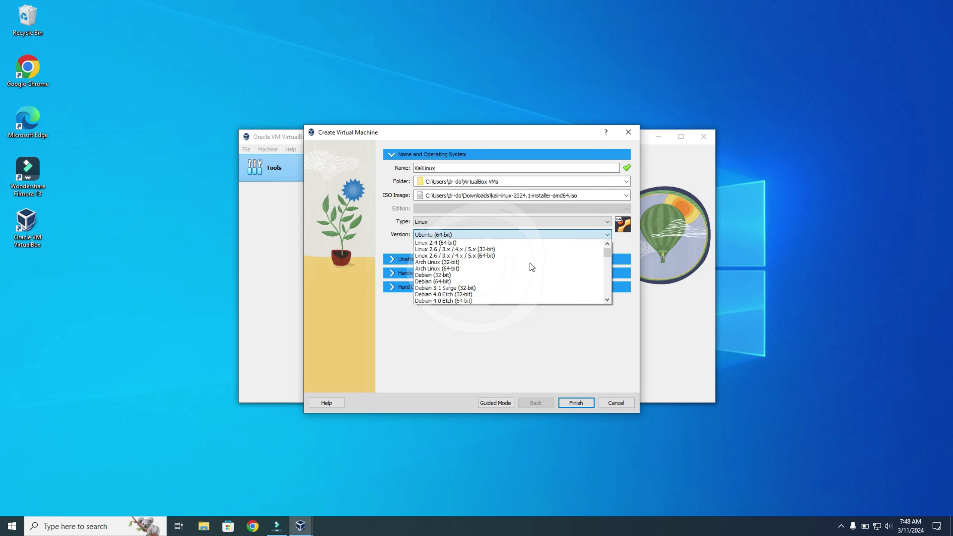
left_click(447, 282)
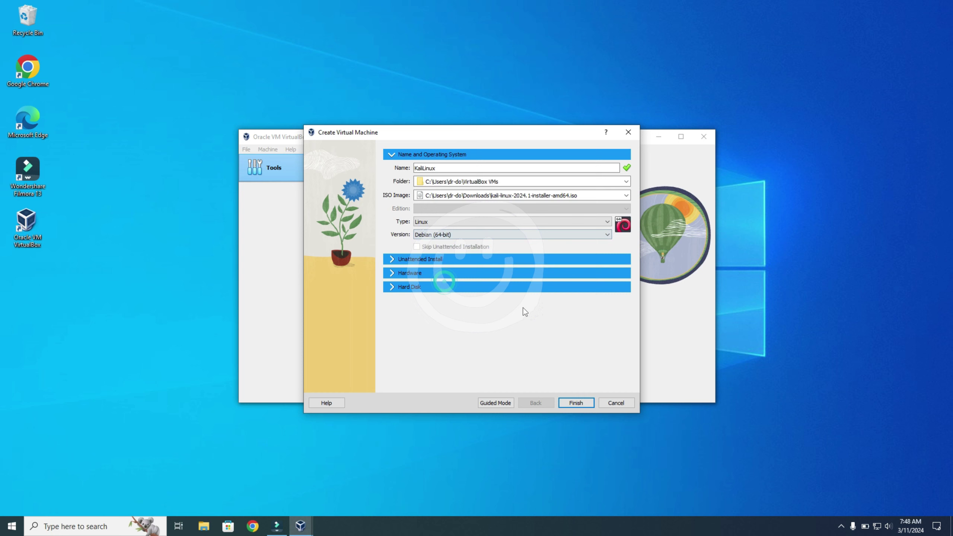
left_click(430, 260)
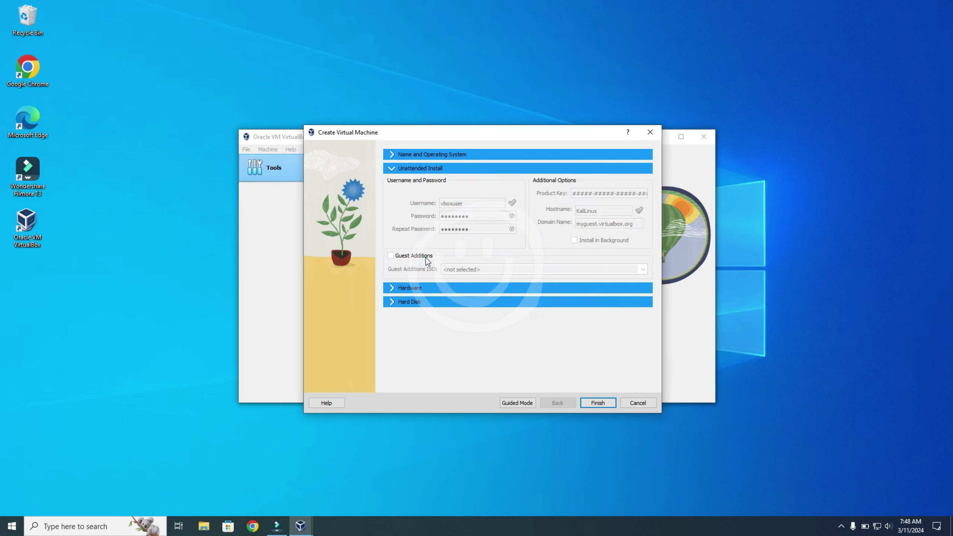
Step: Set the KaliLinux machine's hardware to 2048 MB base memory and 2 processors
left_click(417, 288)
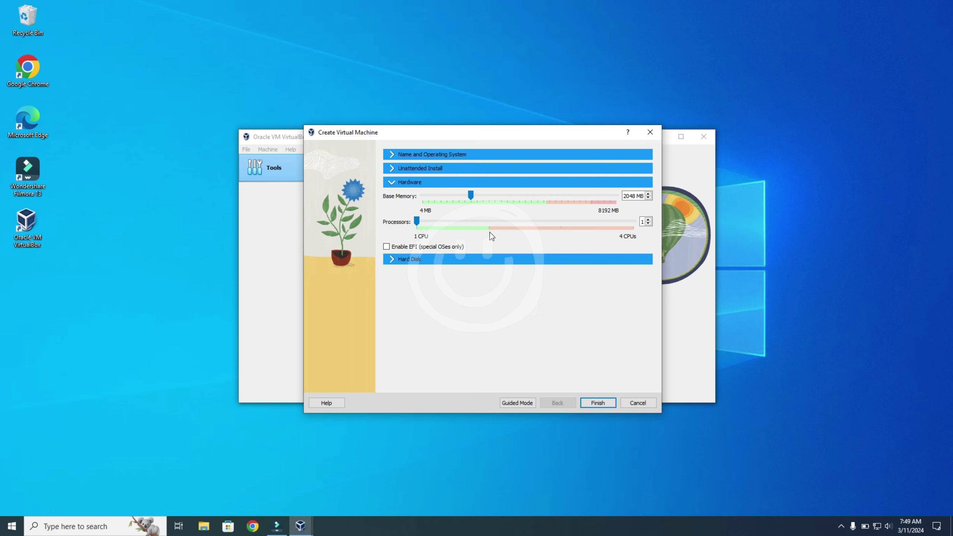
left_click_drag(471, 196, 522, 200)
left_click_drag(521, 196, 472, 196)
left_click_drag(417, 221, 488, 222)
left_click(417, 259)
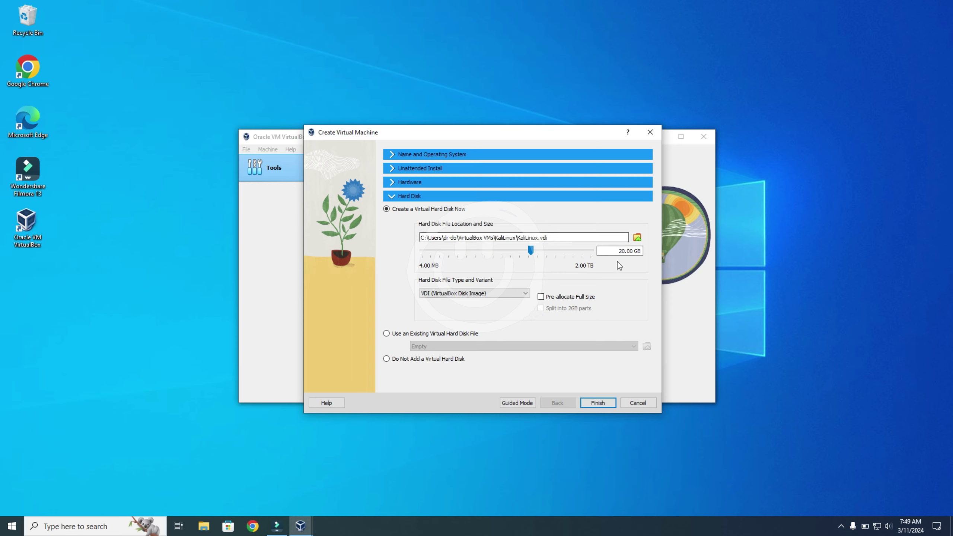
Step: Finish creating KaliLinux with the default 20 GB VDI virtual hard disk
left_click(600, 403)
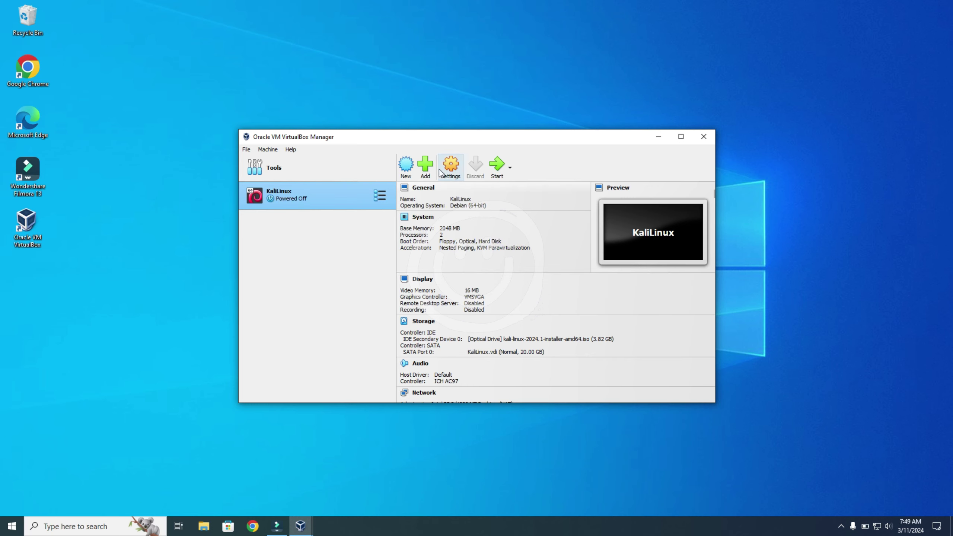
Step: In the KaliLinux settings, keep the OS version and remove floppy from the boot order
left_click(451, 168)
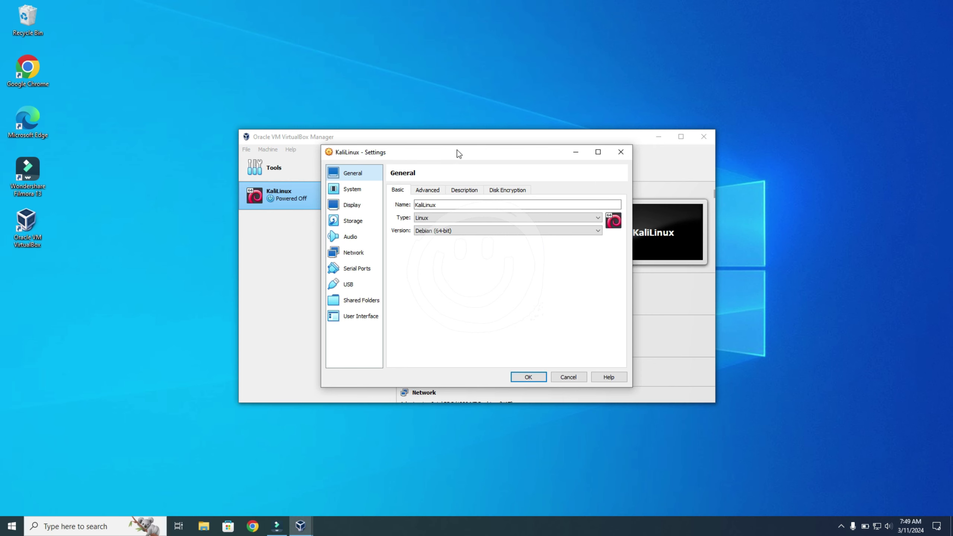
left_click(440, 231)
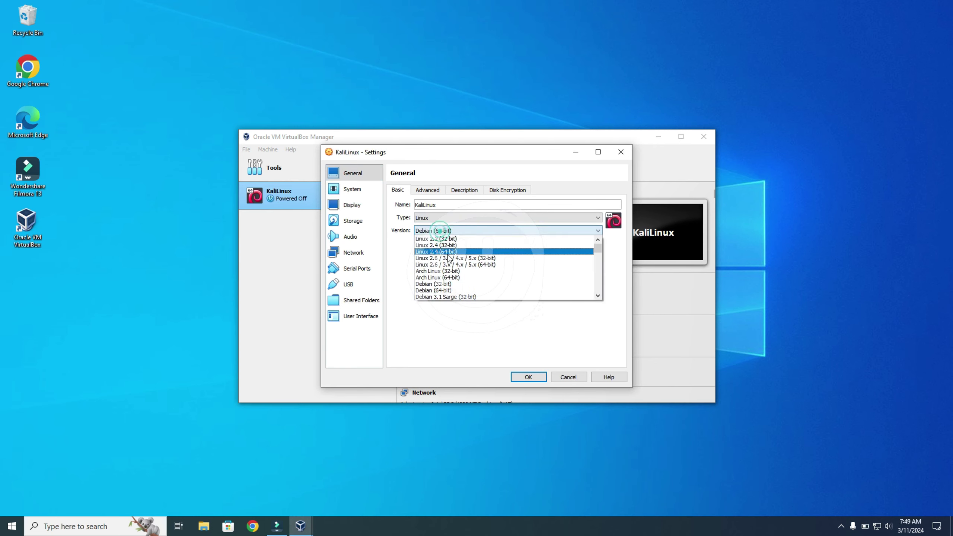
left_click(449, 260)
left_click(352, 190)
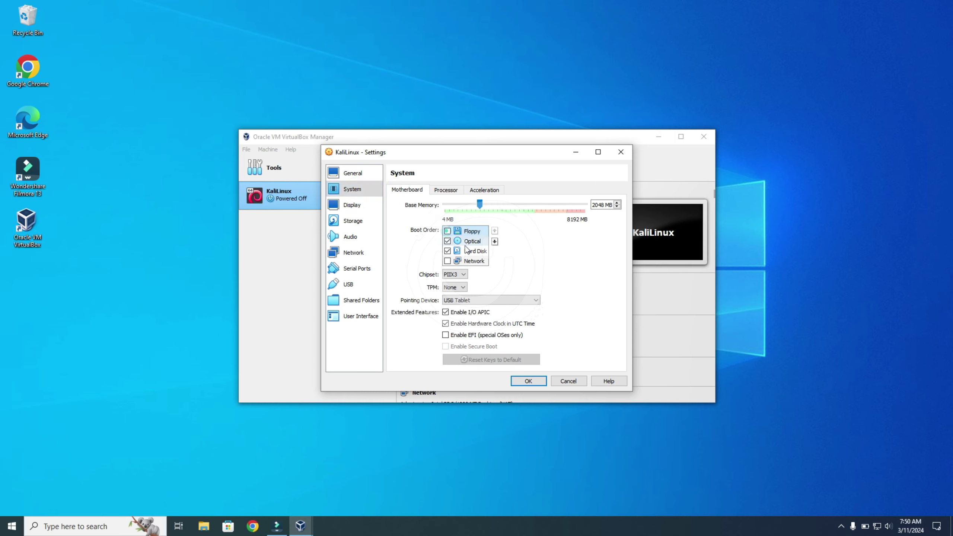
left_click(448, 233)
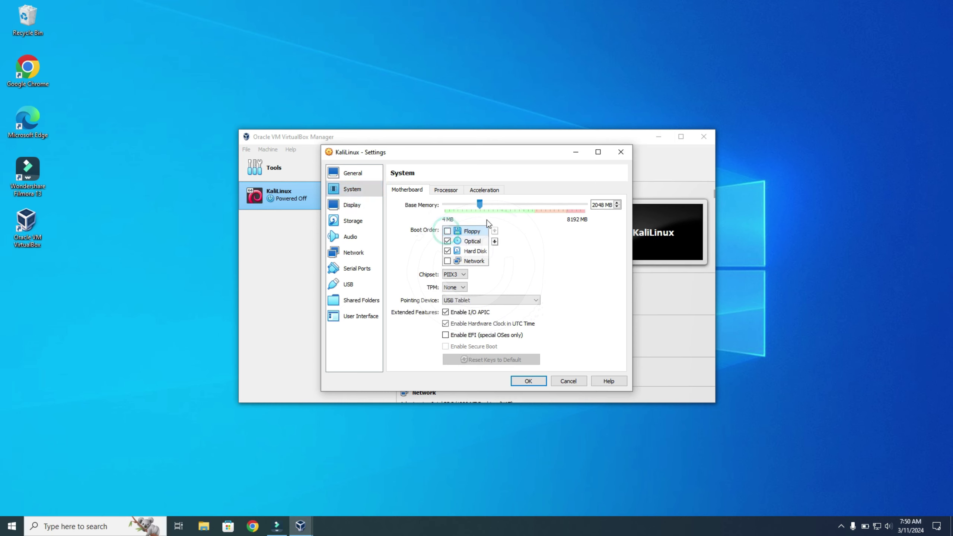
Step: Raise video memory to 128 MB with VMSVGA and save the settings
left_click(351, 205)
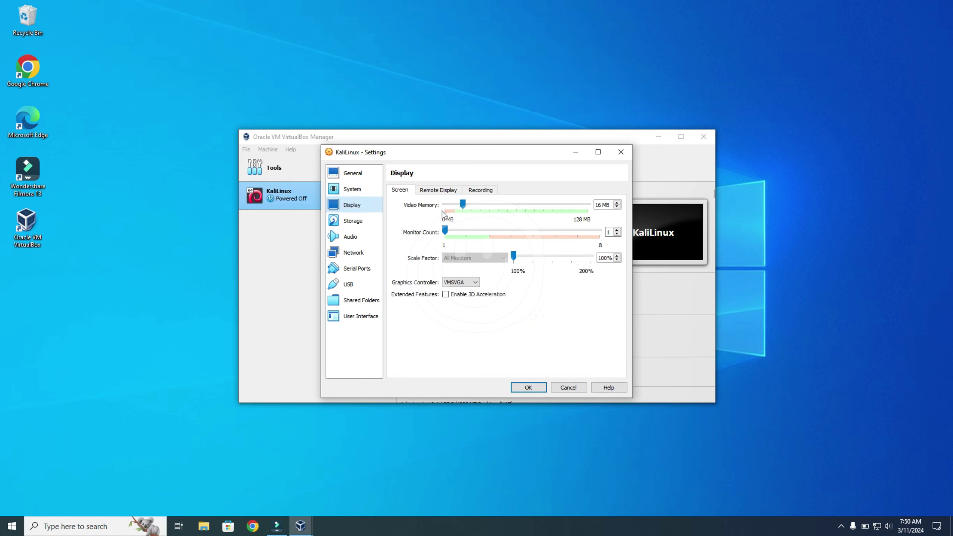
left_click_drag(462, 205, 588, 205)
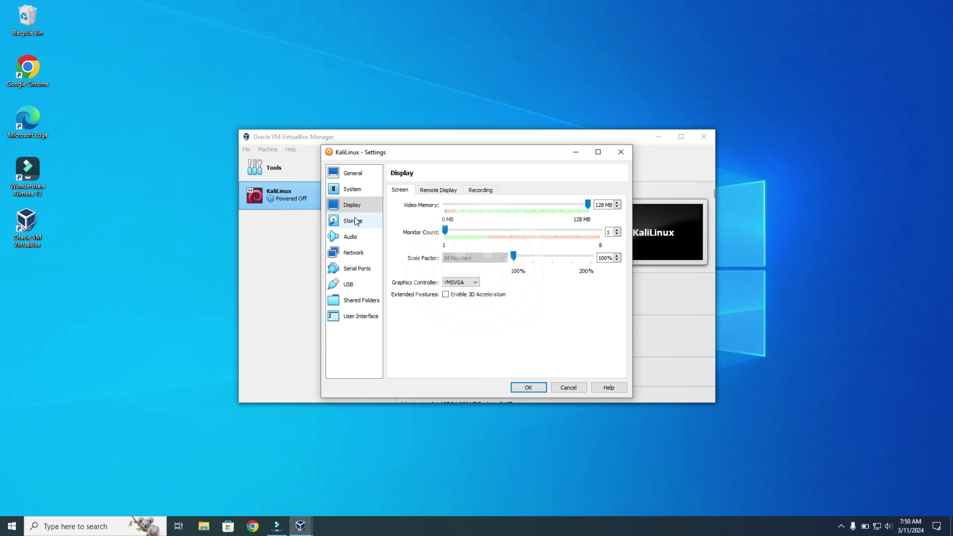
left_click(529, 386)
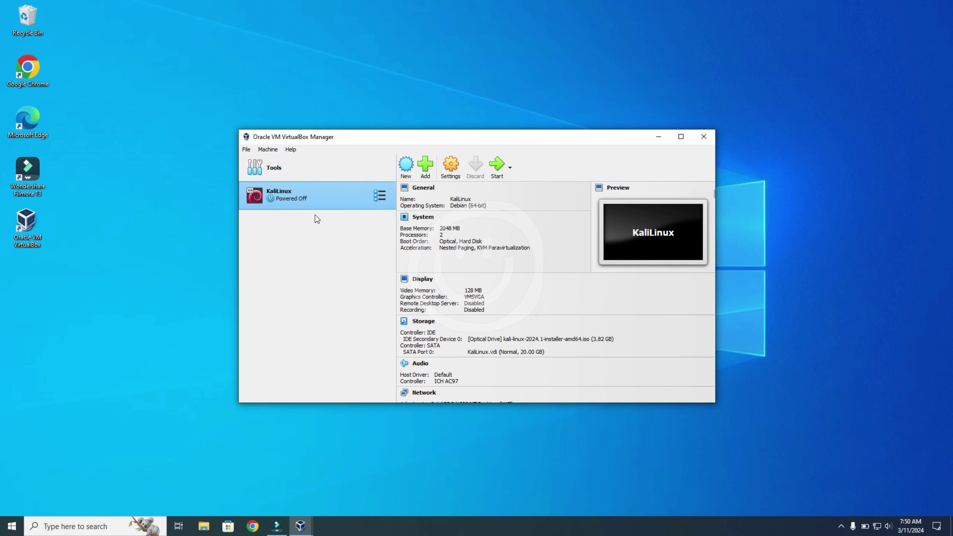
Step: Start the KaliLinux VM and launch Graphical install from the boot menu
double_click(287, 195)
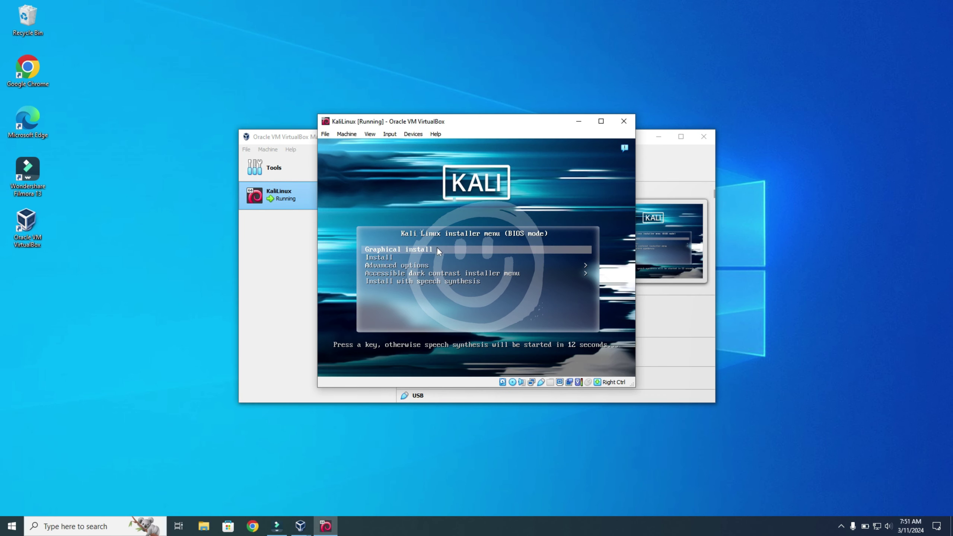
left_click(428, 253)
key("Return")
key("Return")
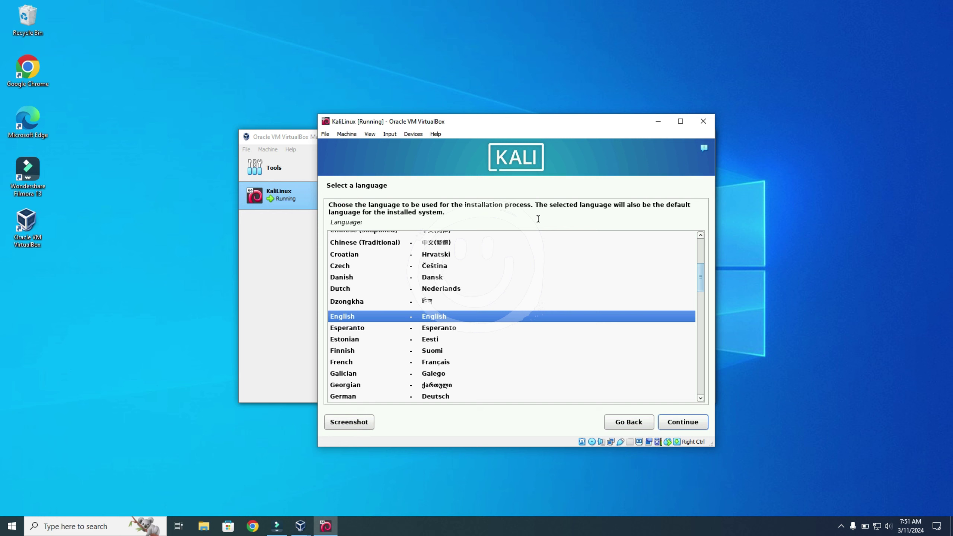
Step: Accept English, United States and the American English keymap in the installer
left_click(683, 422)
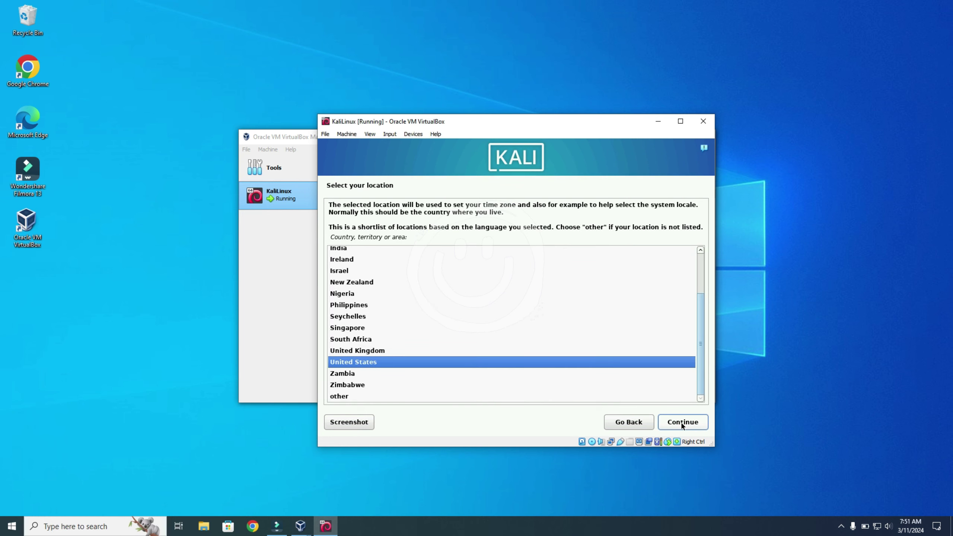
left_click(683, 423)
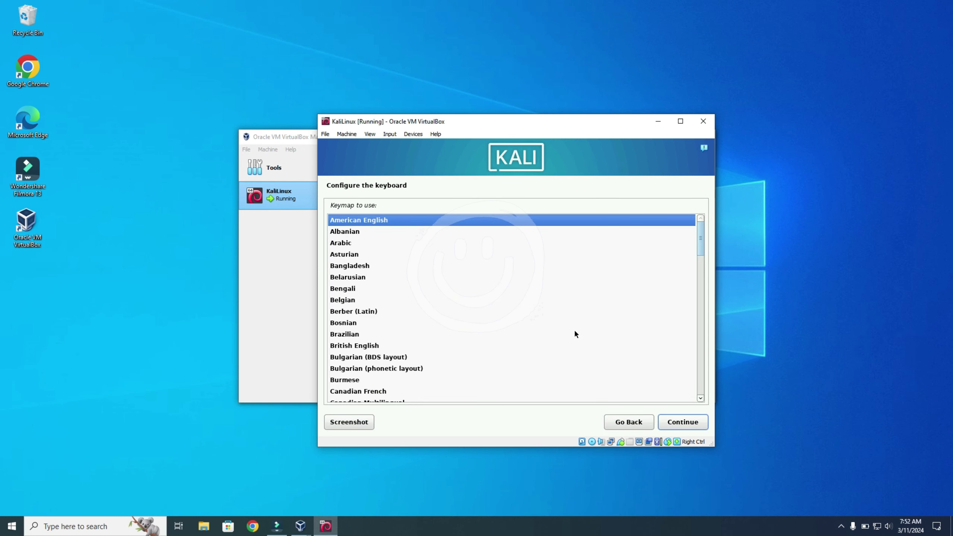
left_click(683, 422)
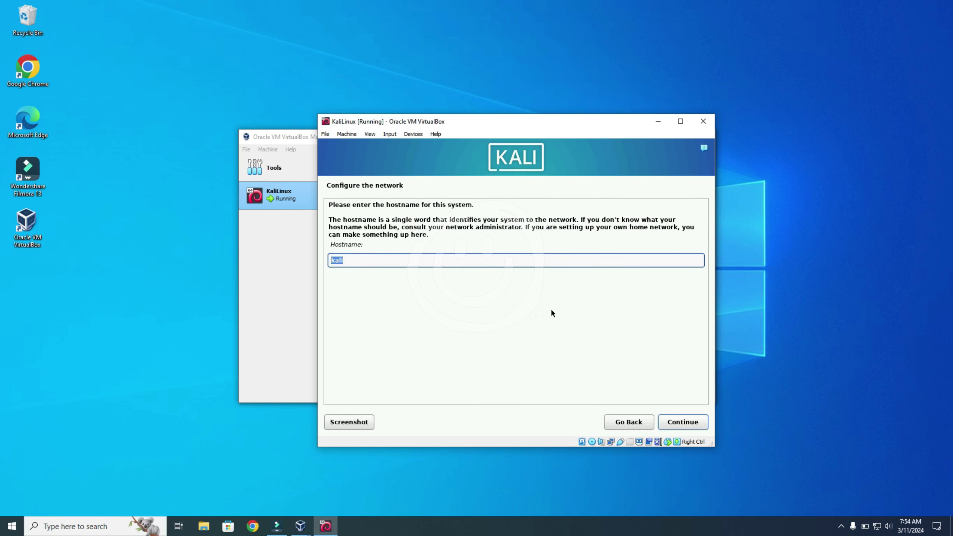
Step: Keep hostname kali and leave the domain name blank
left_click(370, 261)
left_click(683, 422)
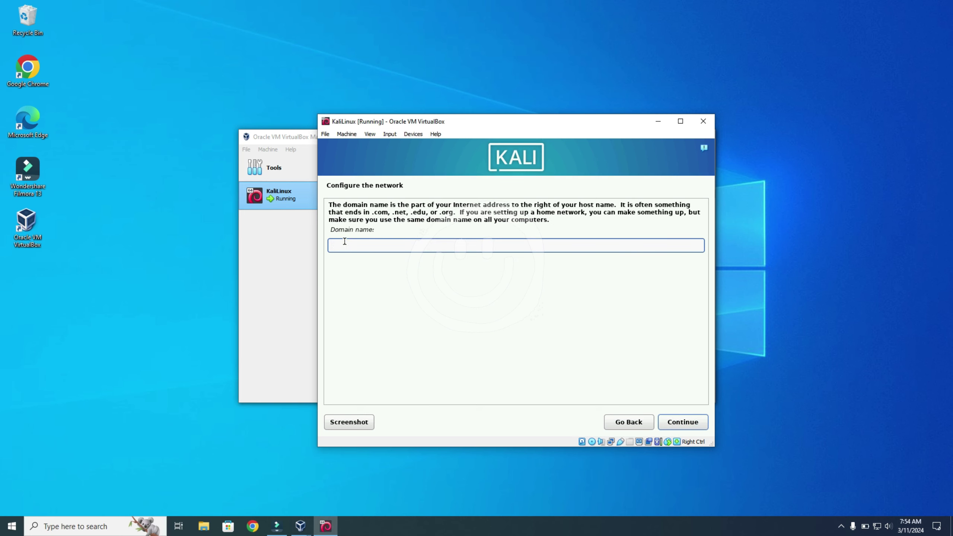
left_click(683, 422)
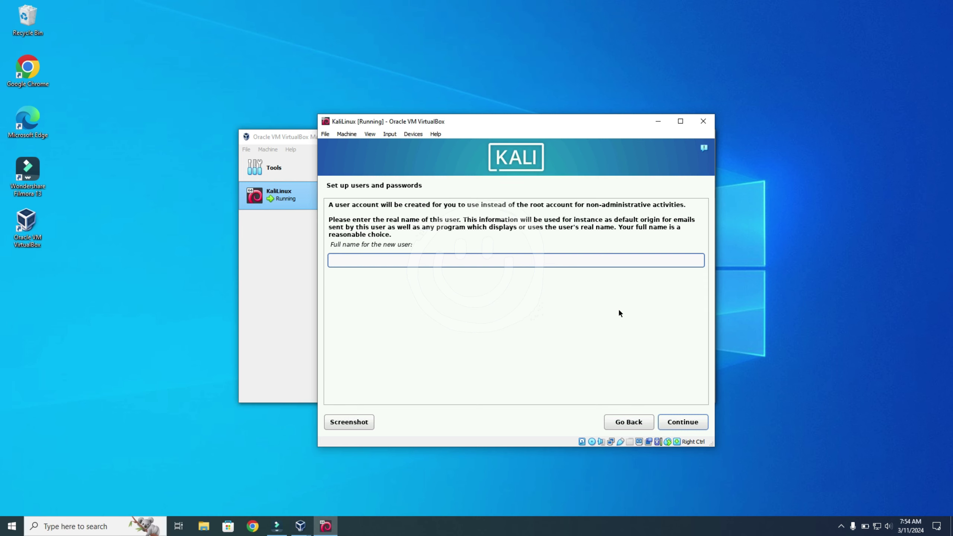
type("mi")
type("tn")
Step: Set up the user's full name, username and password, then accept the Eastern time zone
left_click(680, 425)
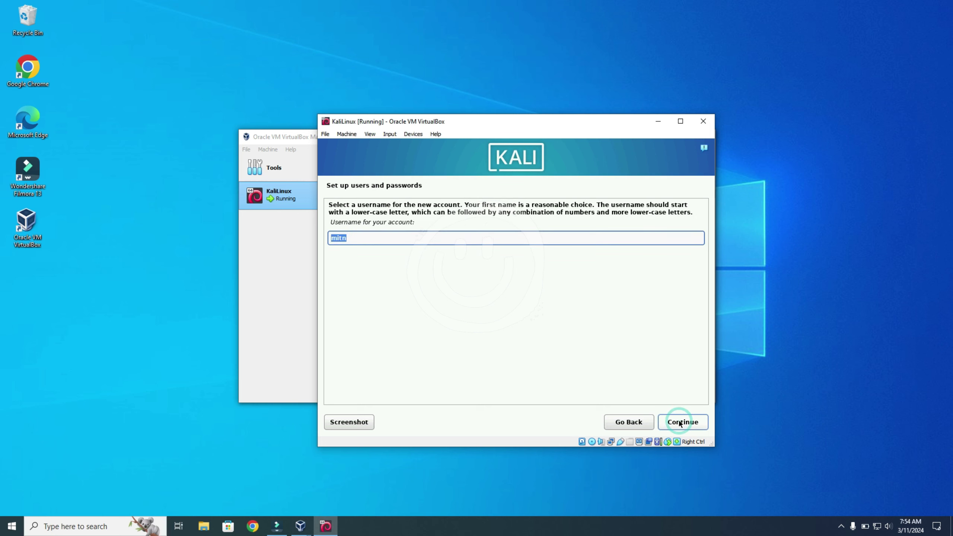
left_click(680, 422)
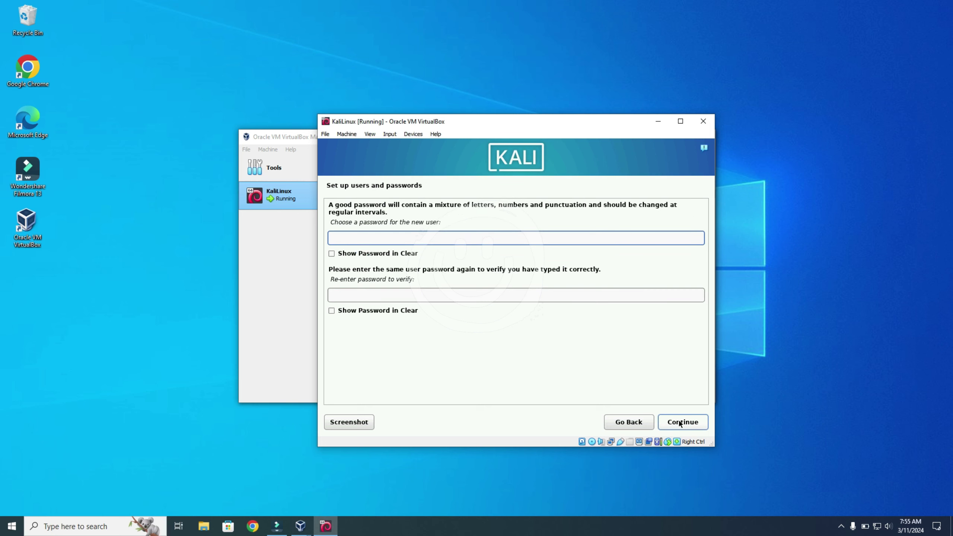
type("**********")
key("Tab")
type("**********")
left_click(701, 425)
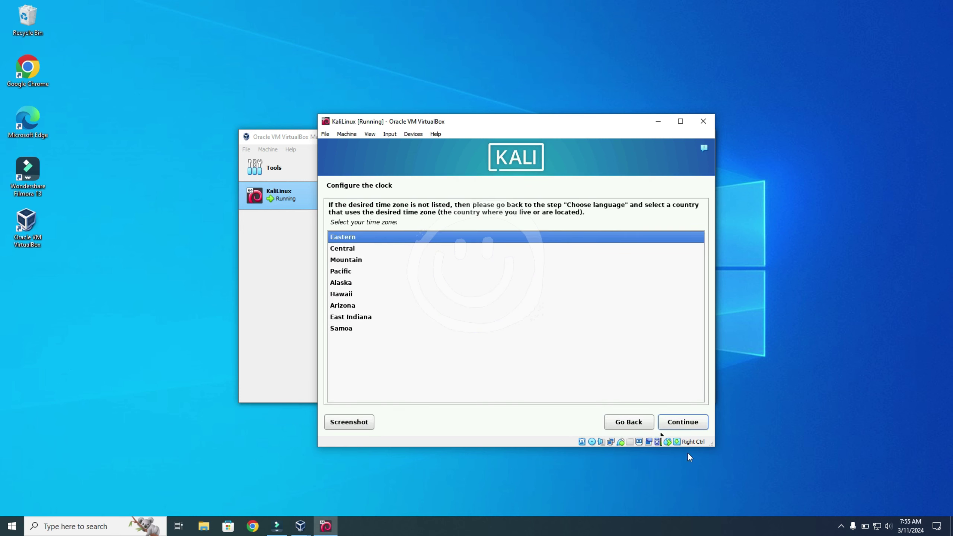
left_click(686, 425)
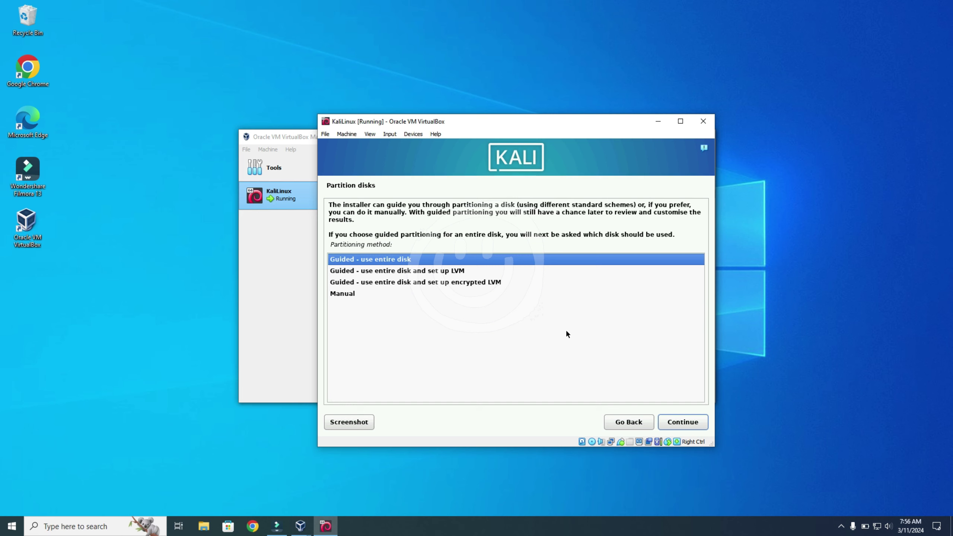
Step: Partition the entire disk with all files in one partition and write the changes
left_click(682, 422)
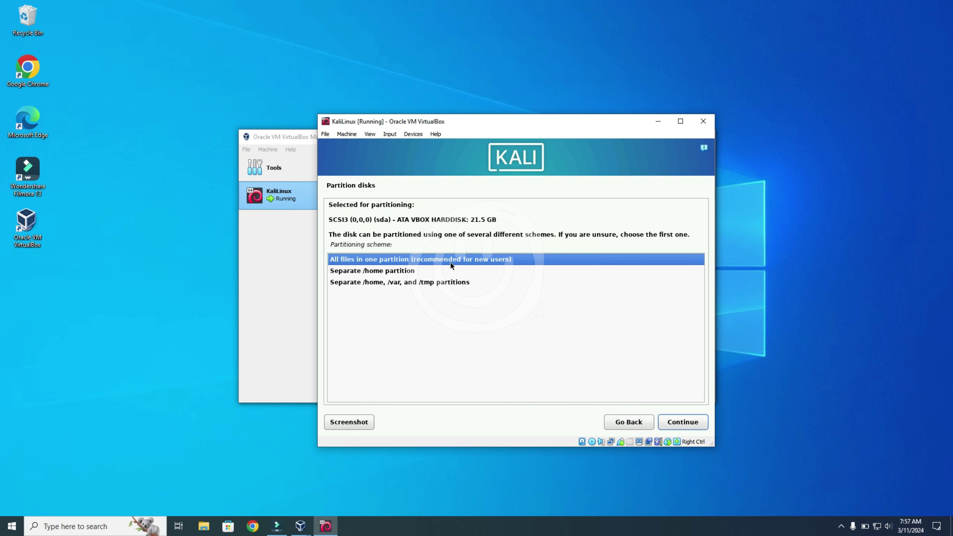
key("Return")
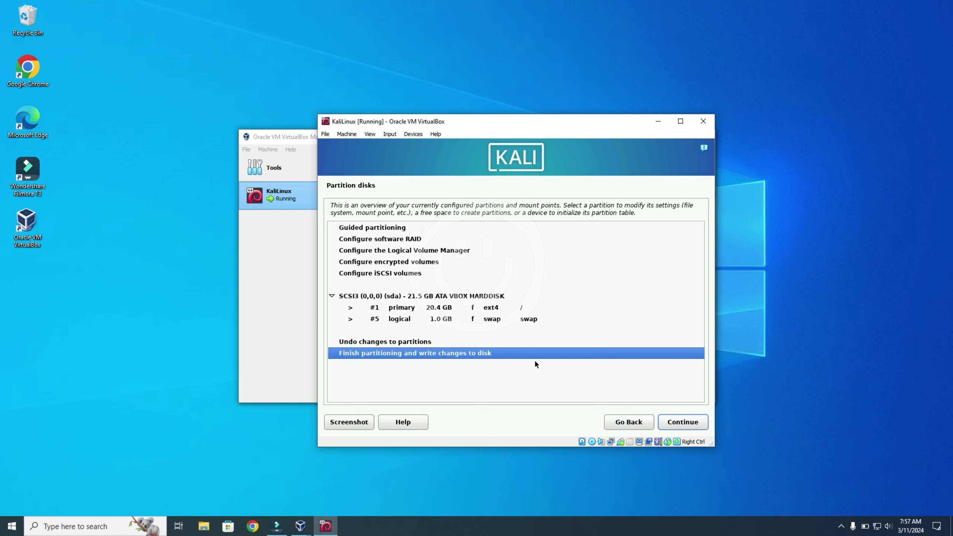
left_click(675, 422)
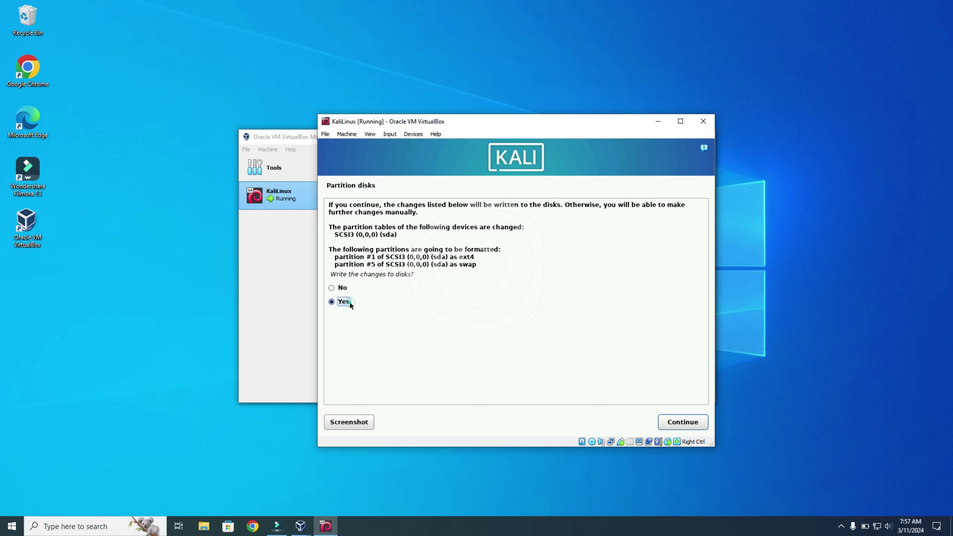
left_click(676, 422)
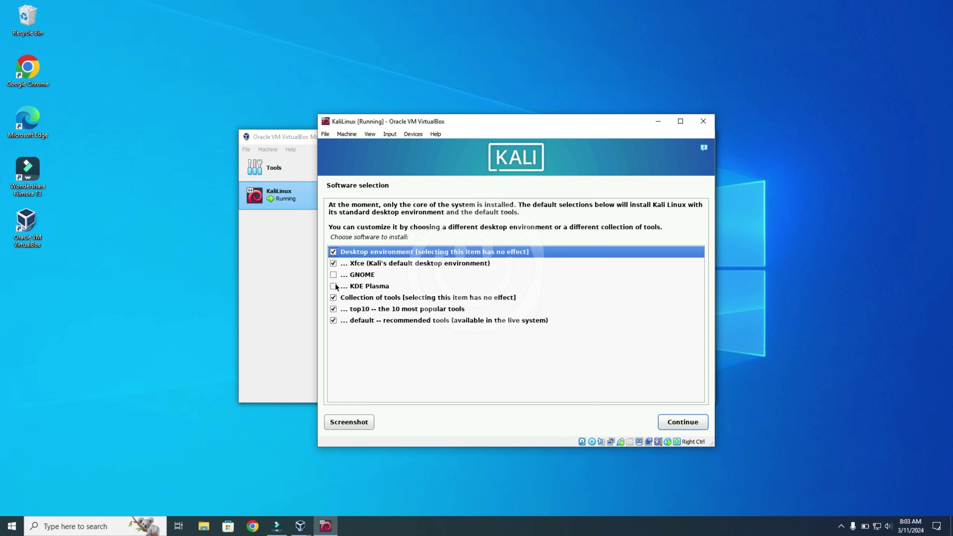
Step: Install the default Xfce desktop, put the GRUB boot loader on /dev/sda, and reboot into Kali
left_click(680, 423)
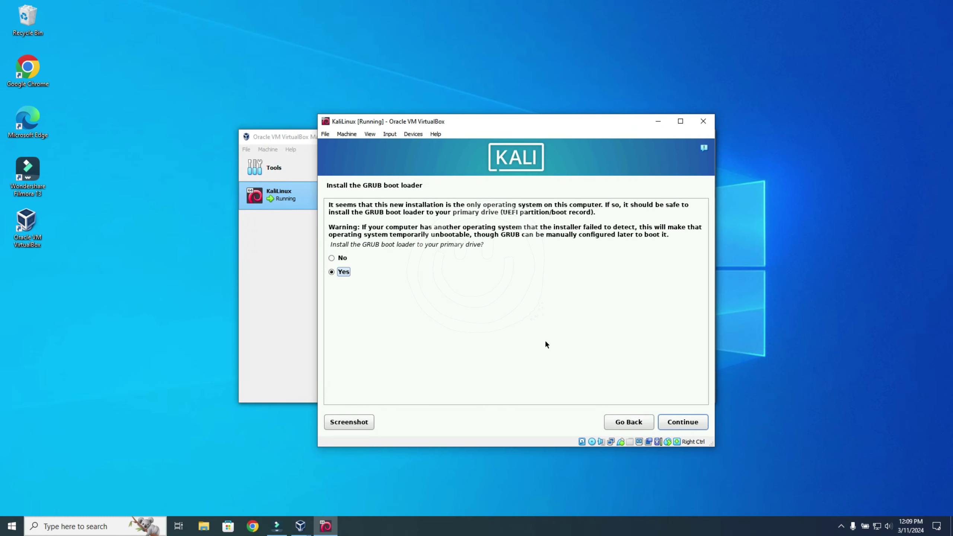
left_click(674, 422)
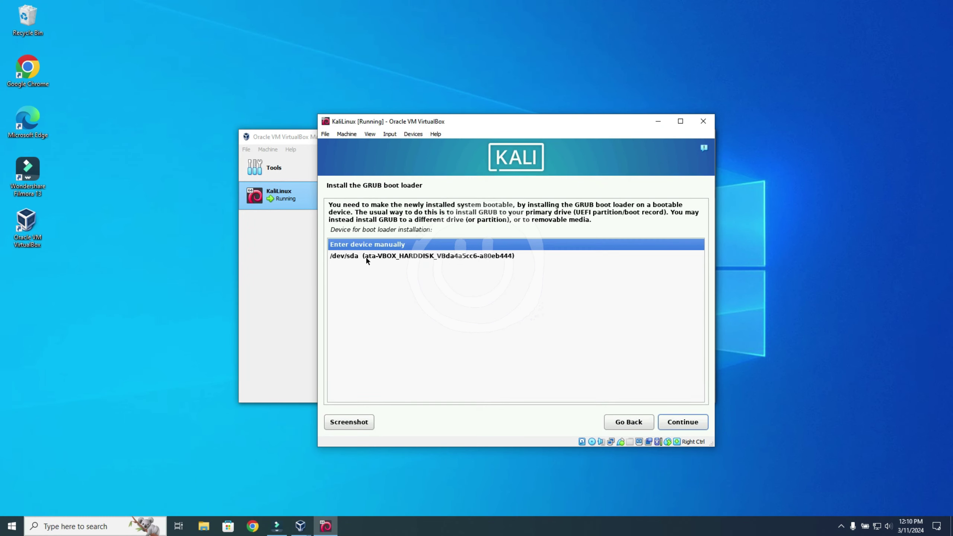
left_click(440, 258)
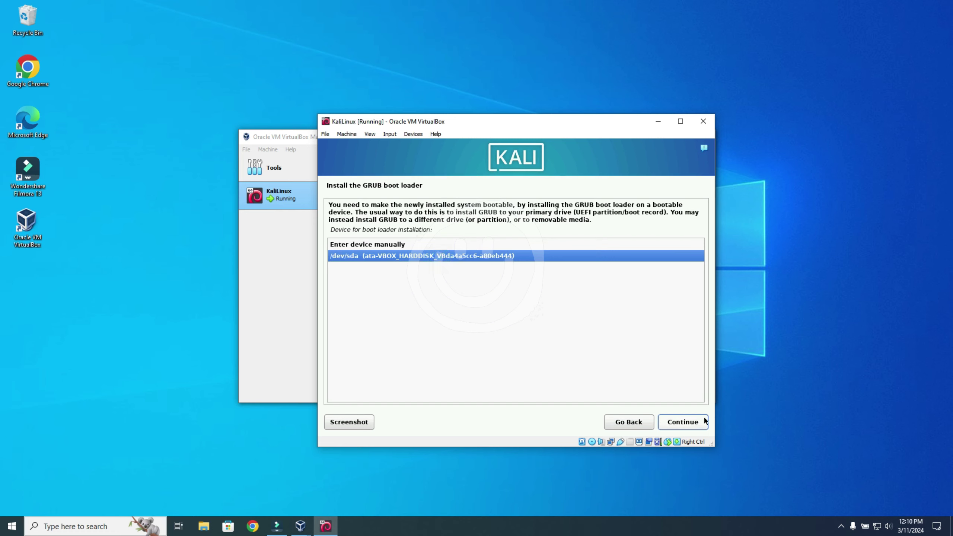
left_click(683, 422)
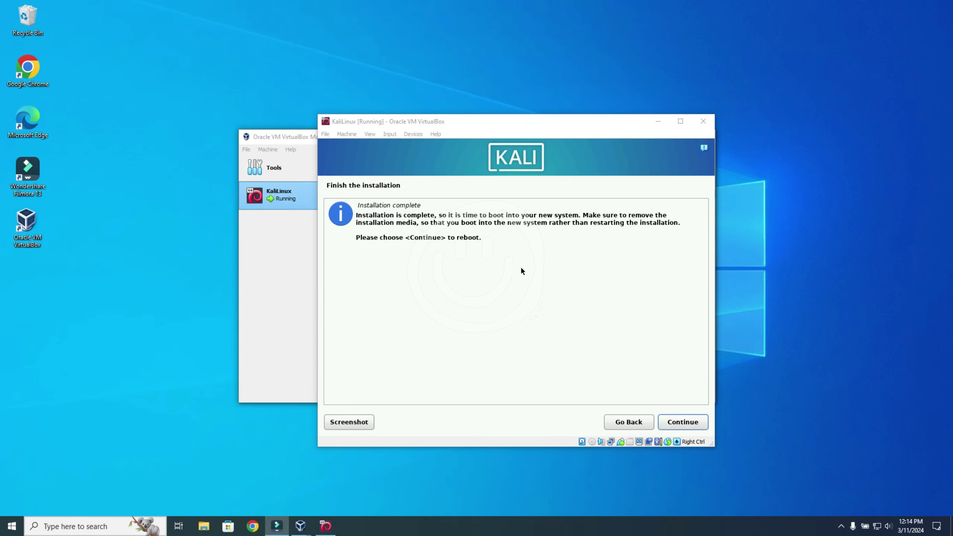
left_click(688, 422)
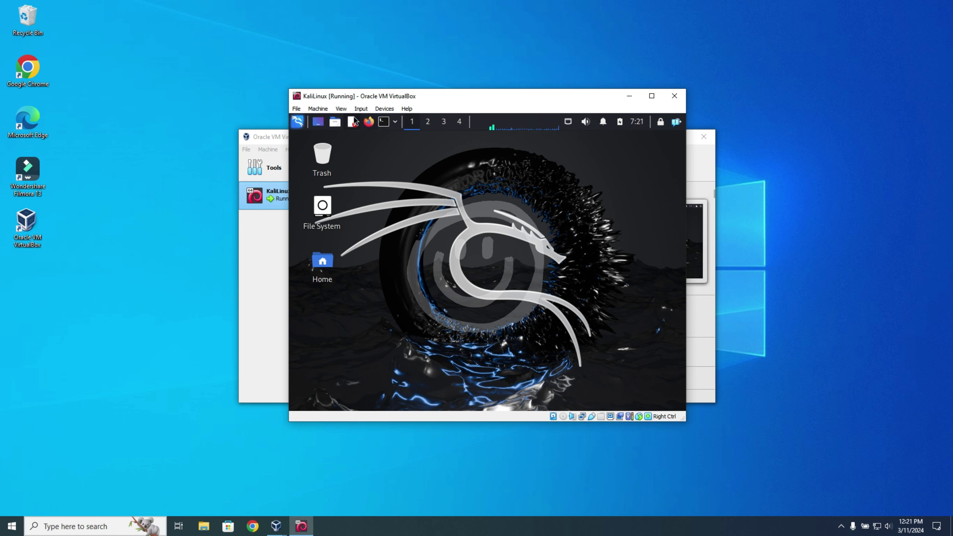
Step: Put the KaliLinux VM window into Full-screen Mode from the View menu, confirming Switch
left_click(342, 109)
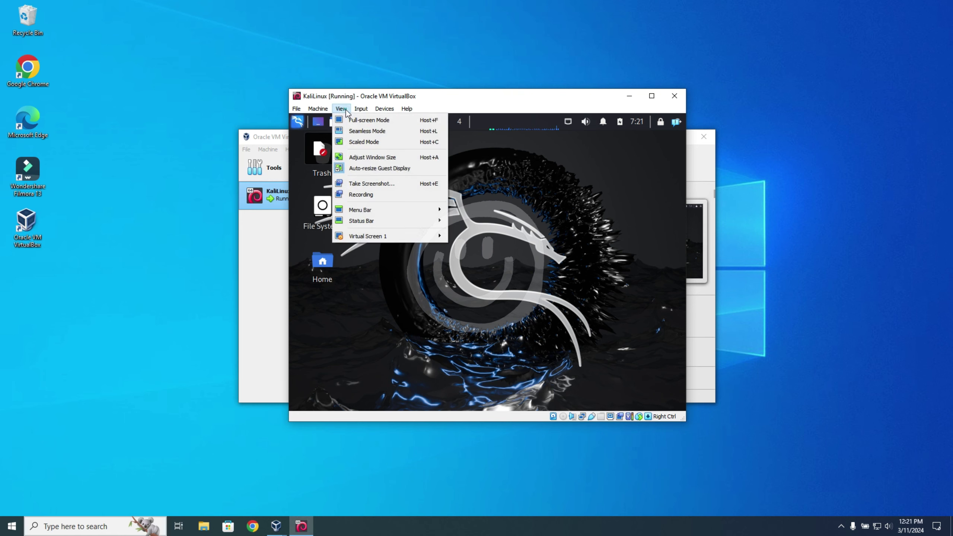
left_click(369, 120)
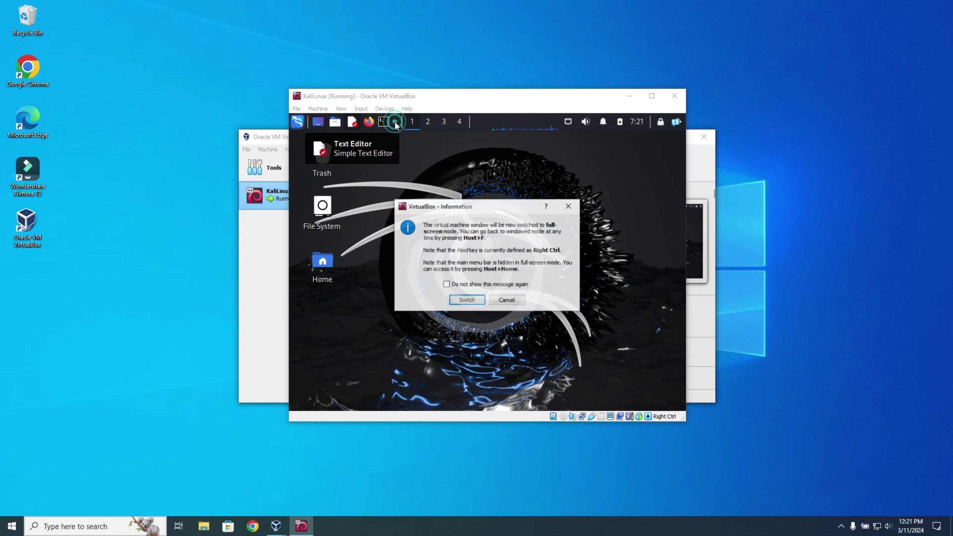
left_click(479, 302)
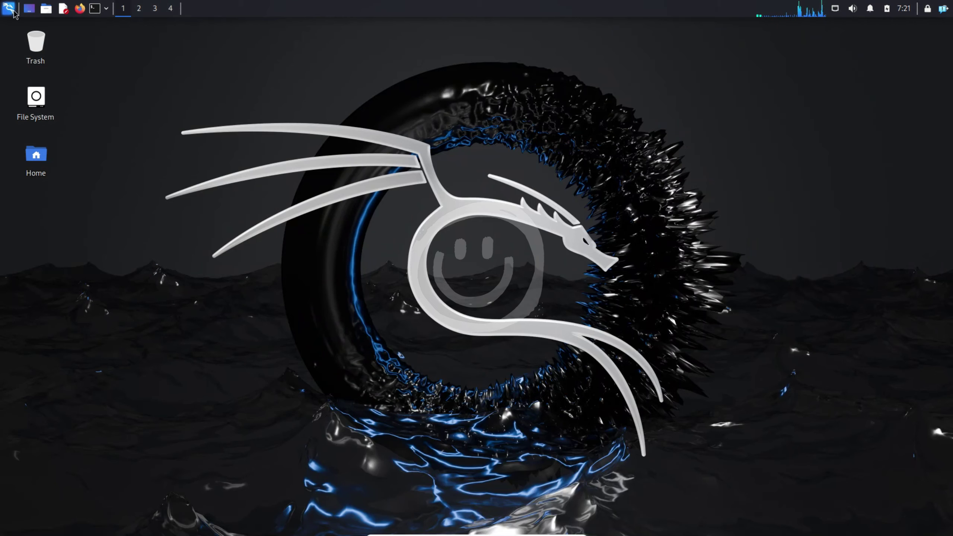
left_click(9, 8)
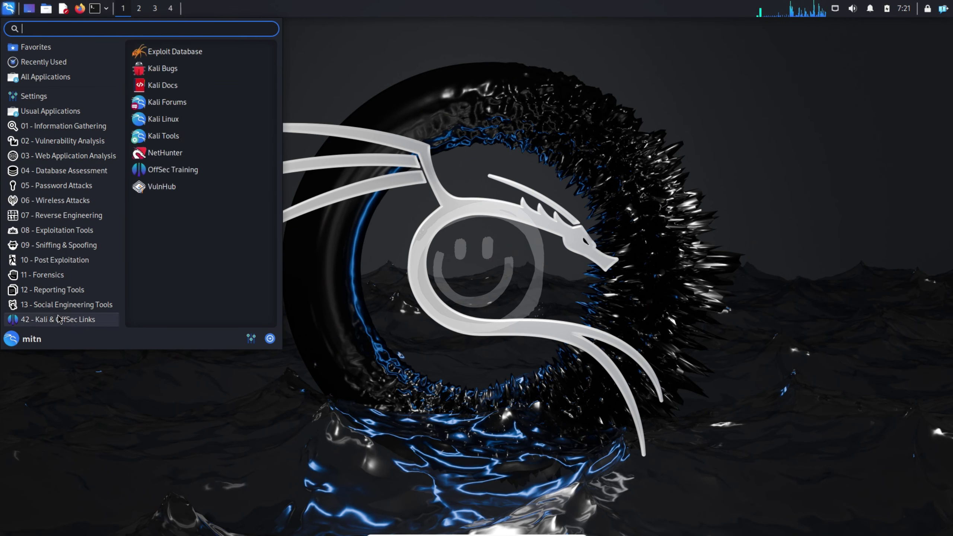
mouse_move(65, 171)
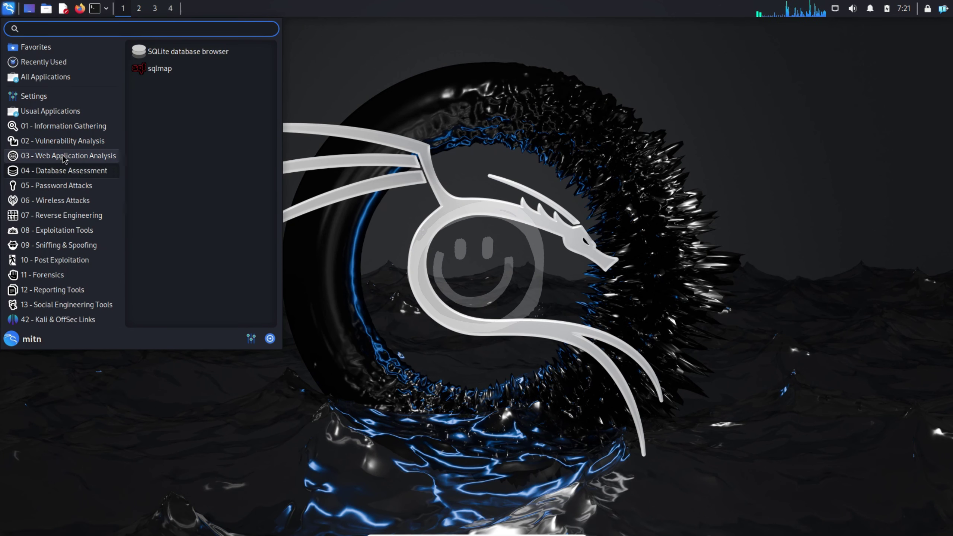
left_click(467, 196)
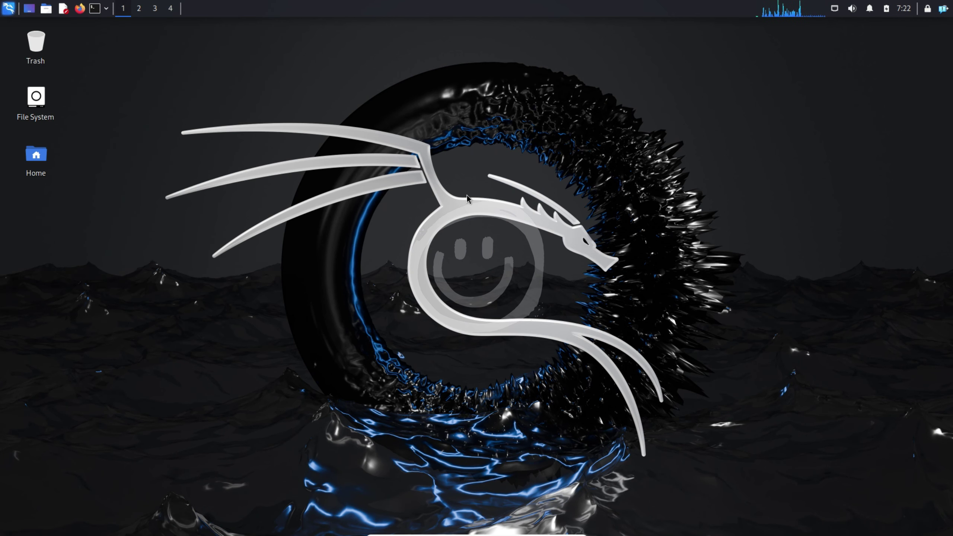